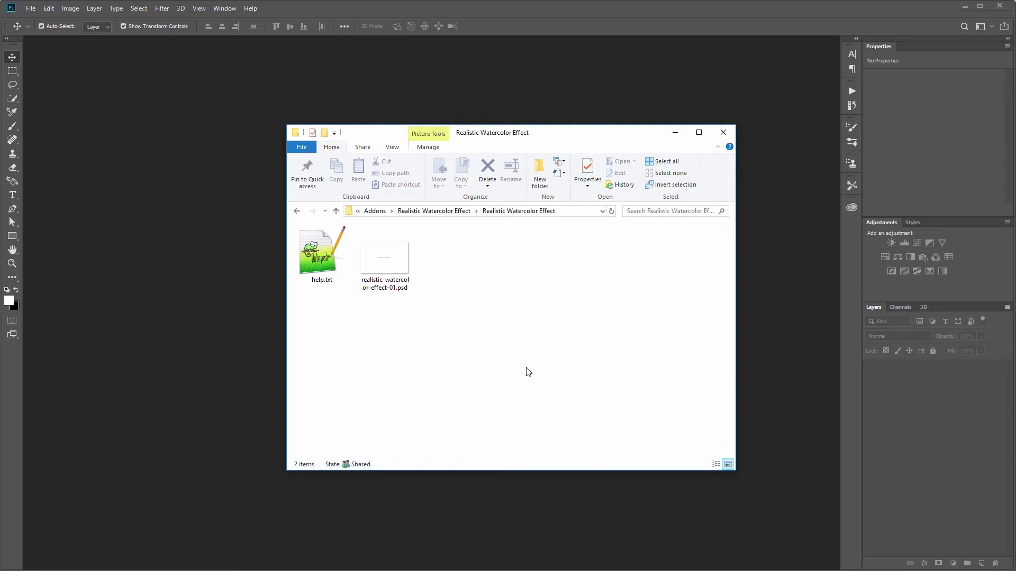
# Open the watercolor template PSD, fit it on screen, and open the INSERT YOUR IMAGE smart object's contents.
pyautogui.moveTo(398, 264); pyautogui.dragTo(173, 271)
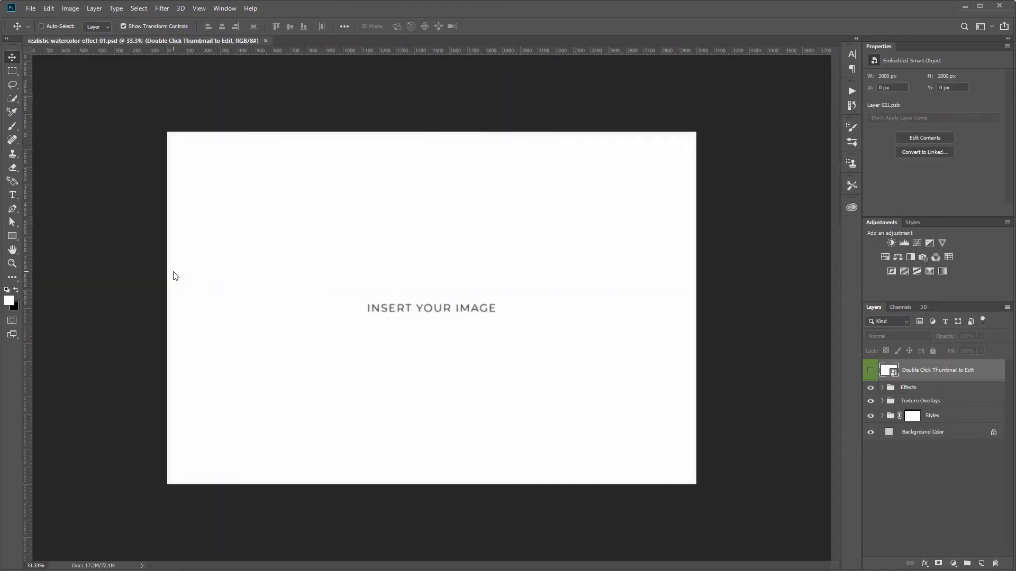
pyautogui.hotkey('ctrl', '0')
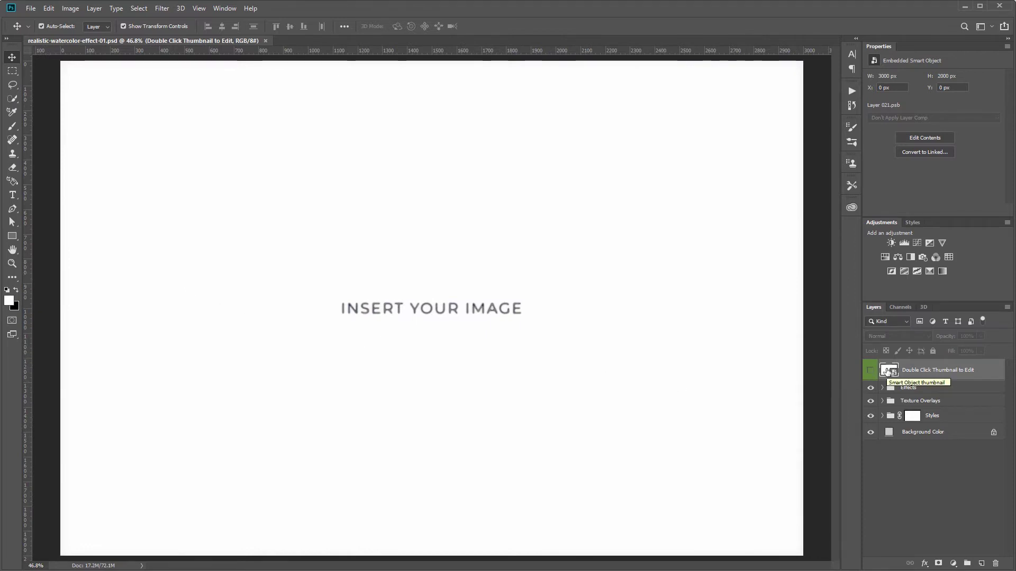
pyautogui.doubleClick(888, 372)
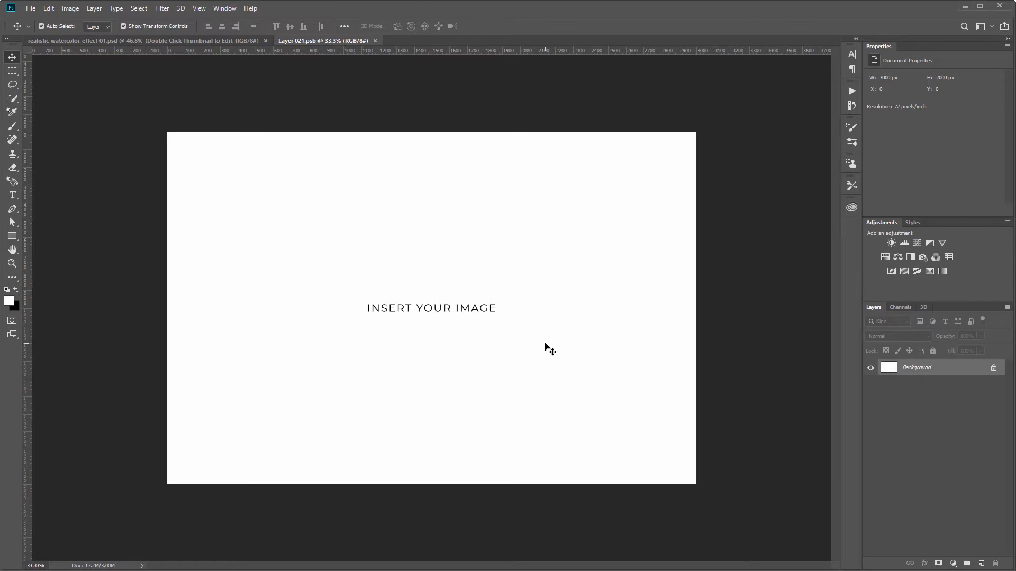
# Place moraine-4444255.jpg scaled to fill the placeholder canvas, then close Layer 021.psb.
pyautogui.hotkey('alt', 'Tab')
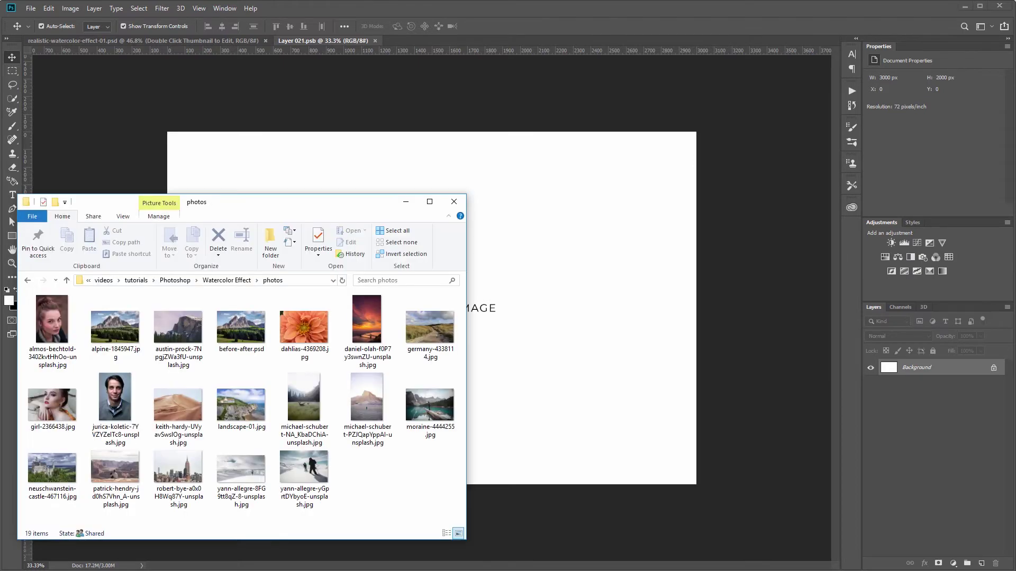
pyautogui.moveTo(427, 395); pyautogui.dragTo(517, 345)
pyautogui.moveTo(314, 227); pyautogui.dragTo(164, 129)
pyautogui.press('Return')
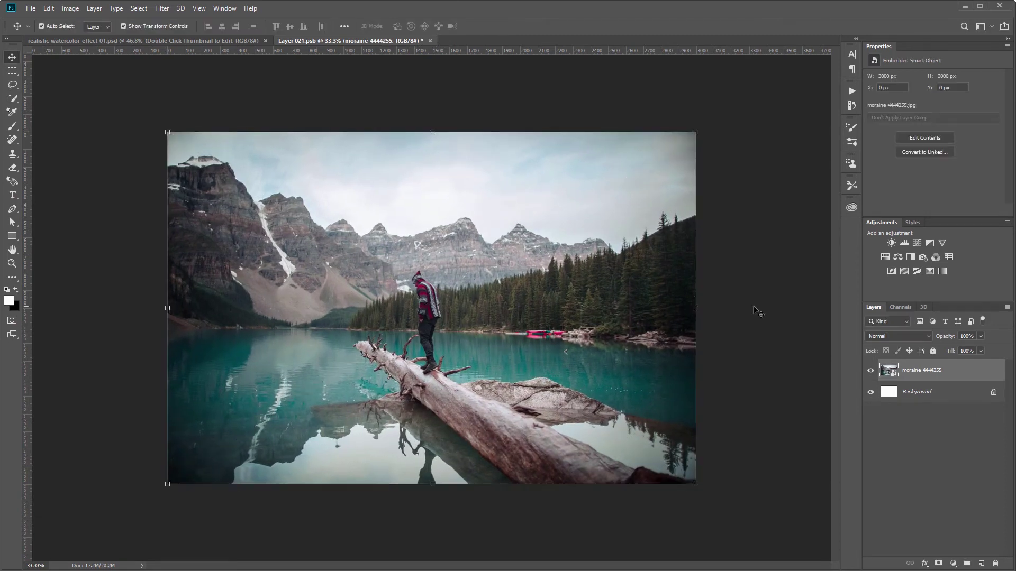
pyautogui.click(430, 40)
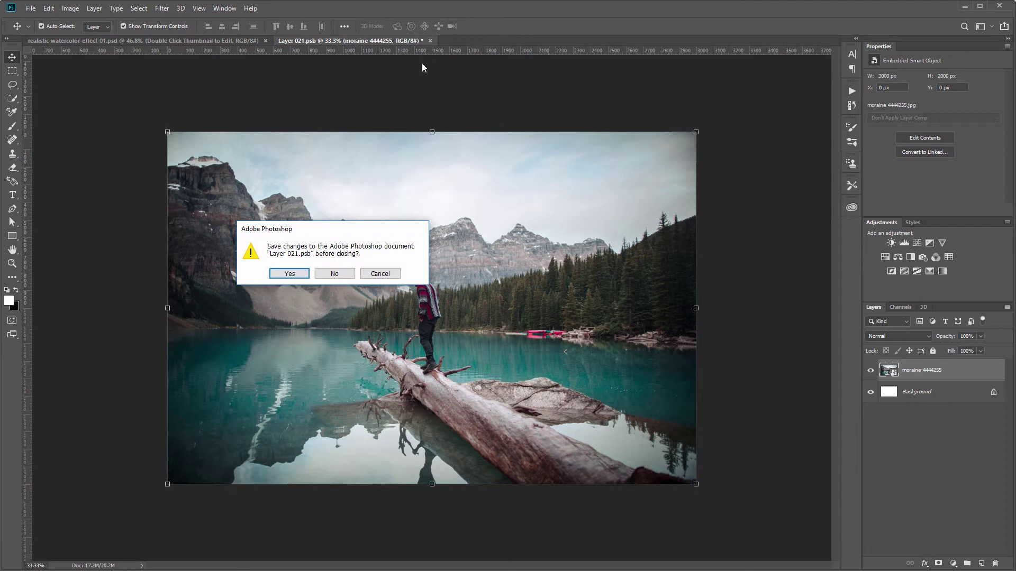
pyautogui.click(290, 273)
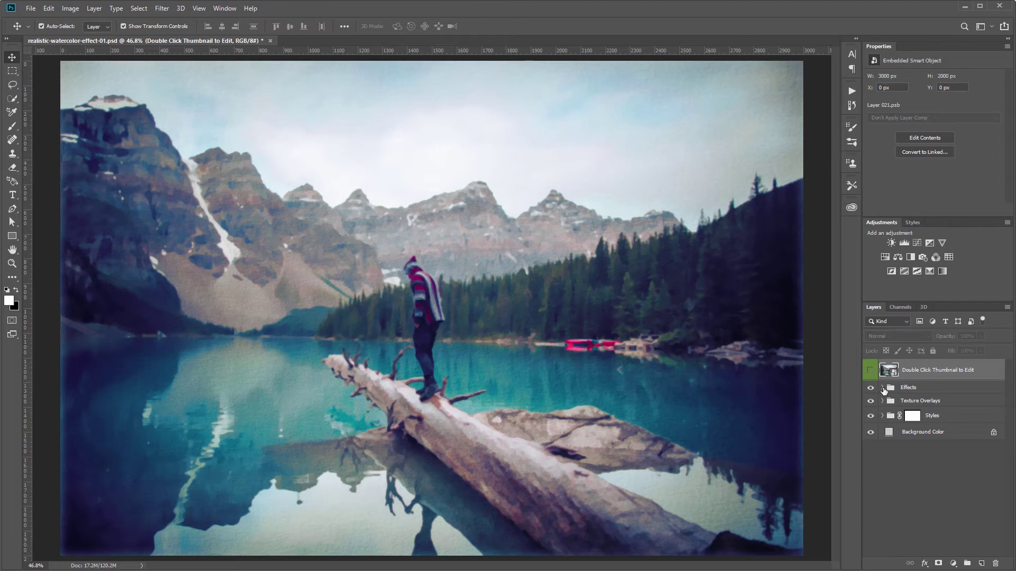
# Expand the Effects group to reveal its Shadow Shift and Saturation/Vibrance layers.
pyautogui.click(882, 387)
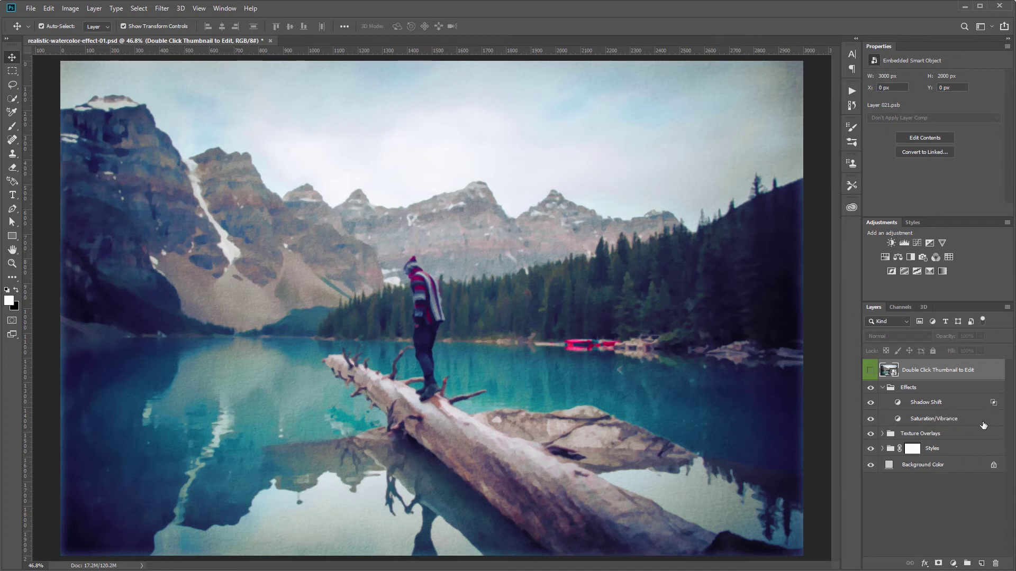
# Review Shadow Shift's colour balance with Tone set to Shadows, toggling it off and back on.
pyautogui.click(953, 404)
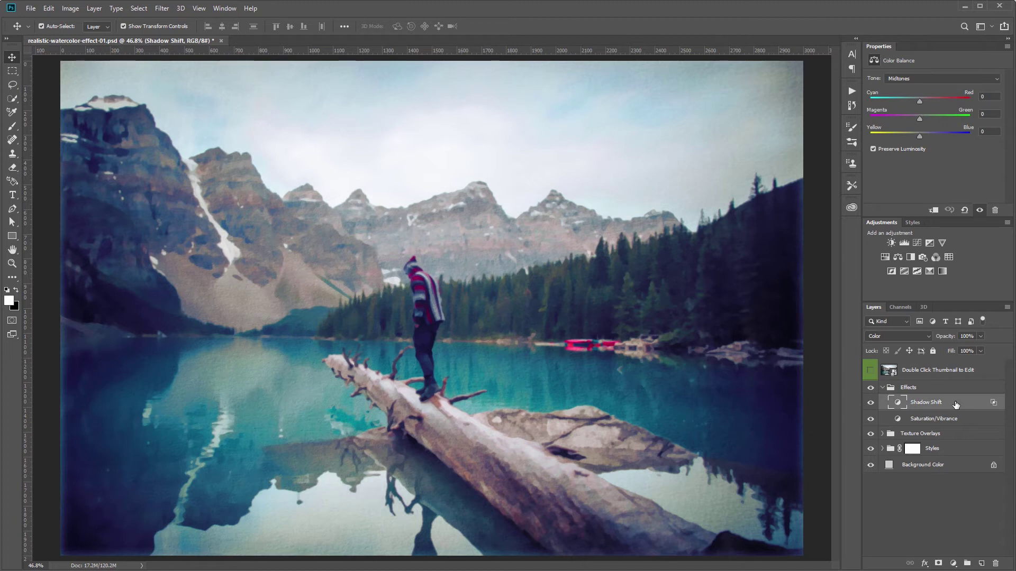
pyautogui.click(899, 79)
pyautogui.click(903, 86)
pyautogui.click(870, 404)
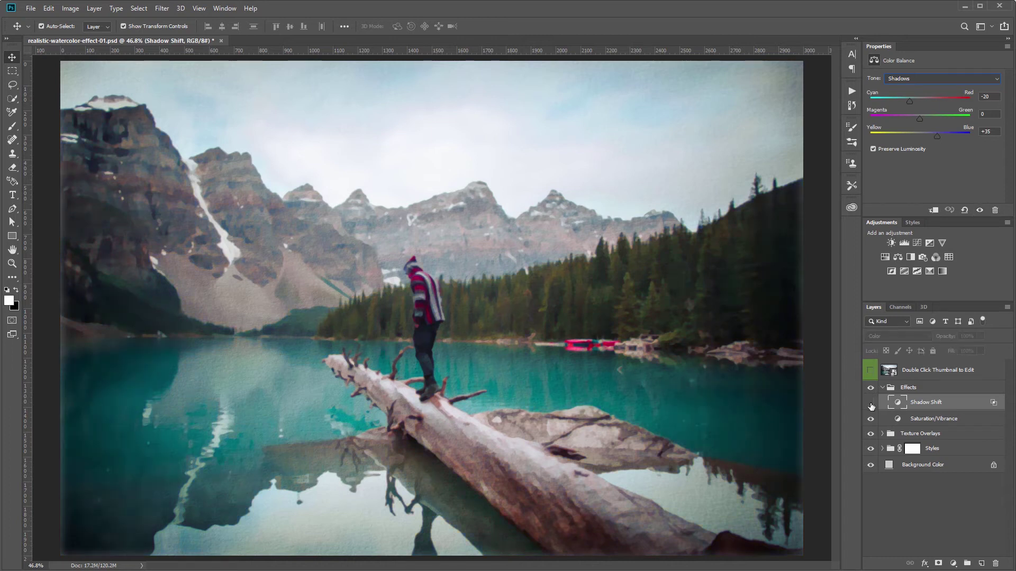
pyautogui.click(871, 404)
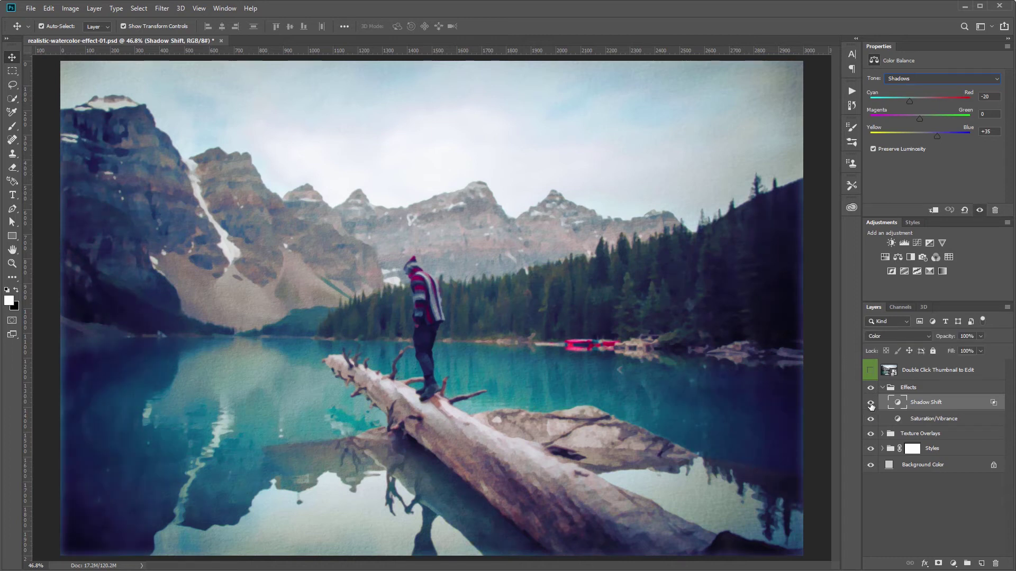
# Switch off Saturation/Vibrance (Vibrance +20, Saturation +20) and collapse the Effects group.
pyautogui.click(968, 423)
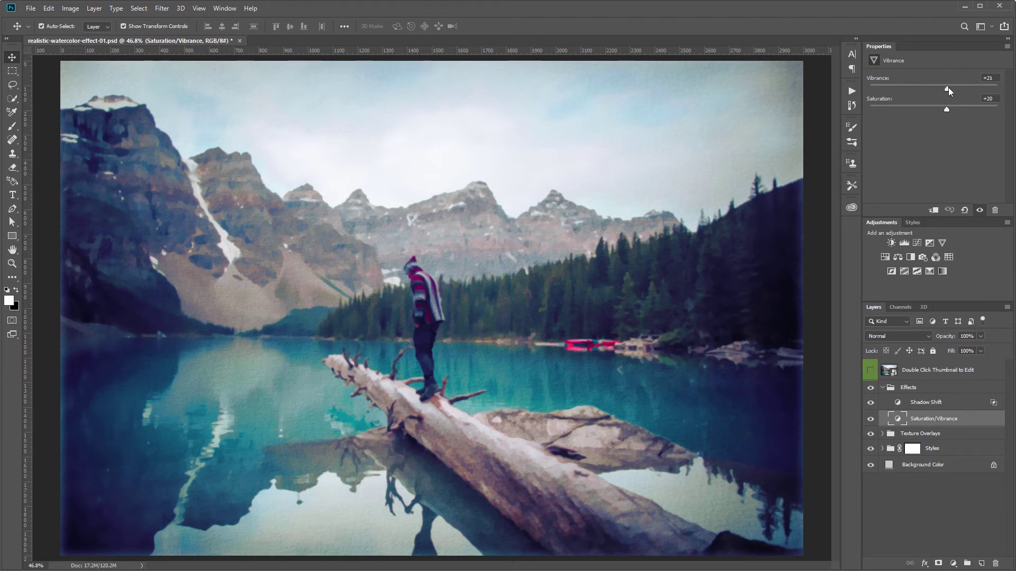
pyautogui.click(870, 419)
pyautogui.click(882, 387)
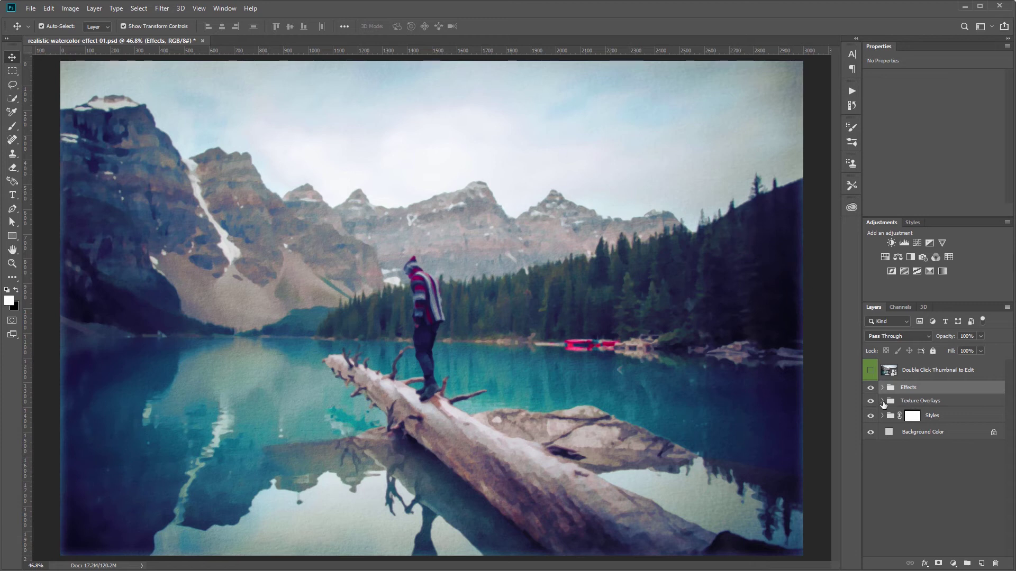
# At 100% zoom, compare the image with Texture 3 toggled and Texture 2 shown.
pyautogui.click(881, 402)
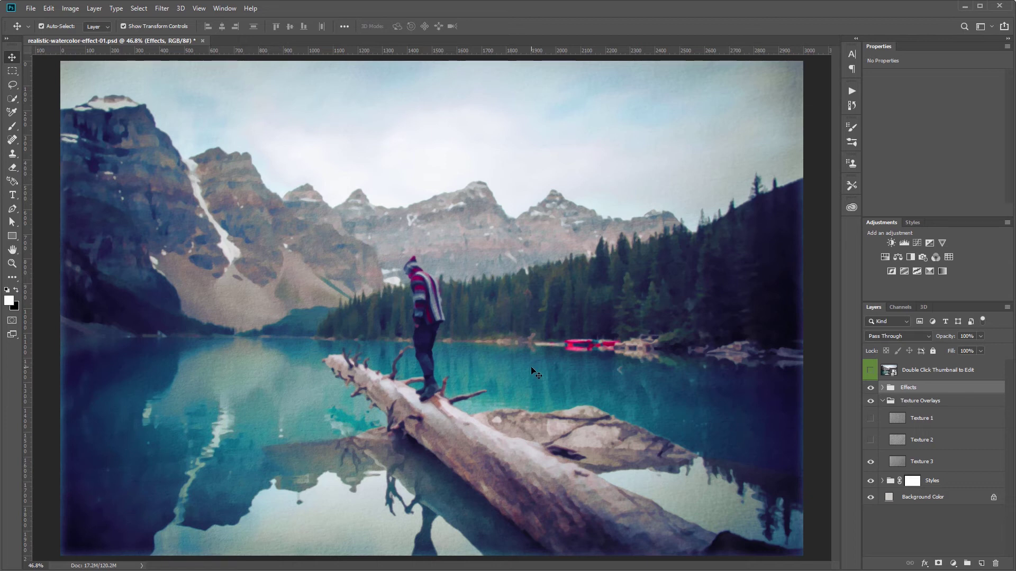
pyautogui.hotkey('ctrl', '1')
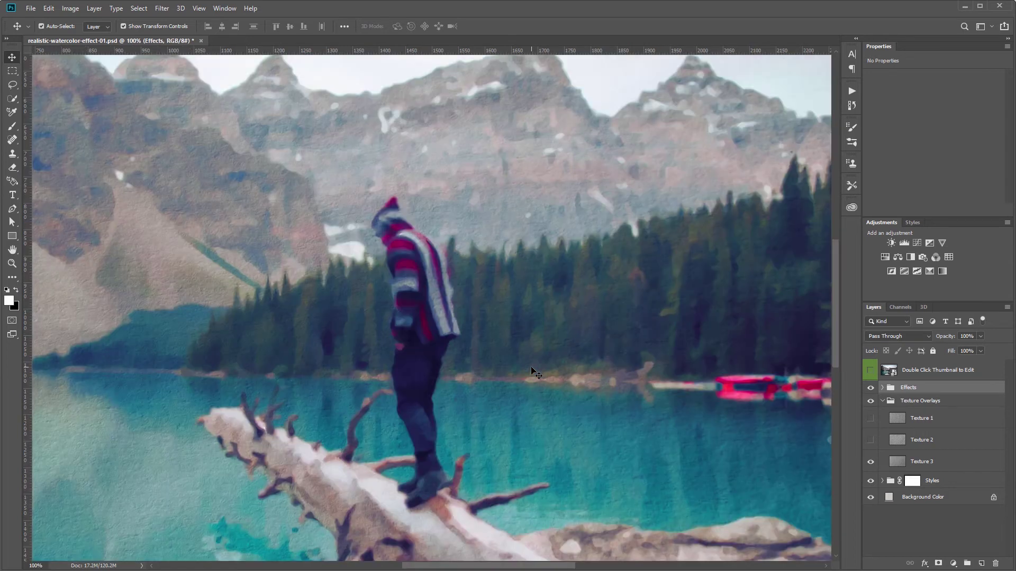
pyautogui.click(872, 462)
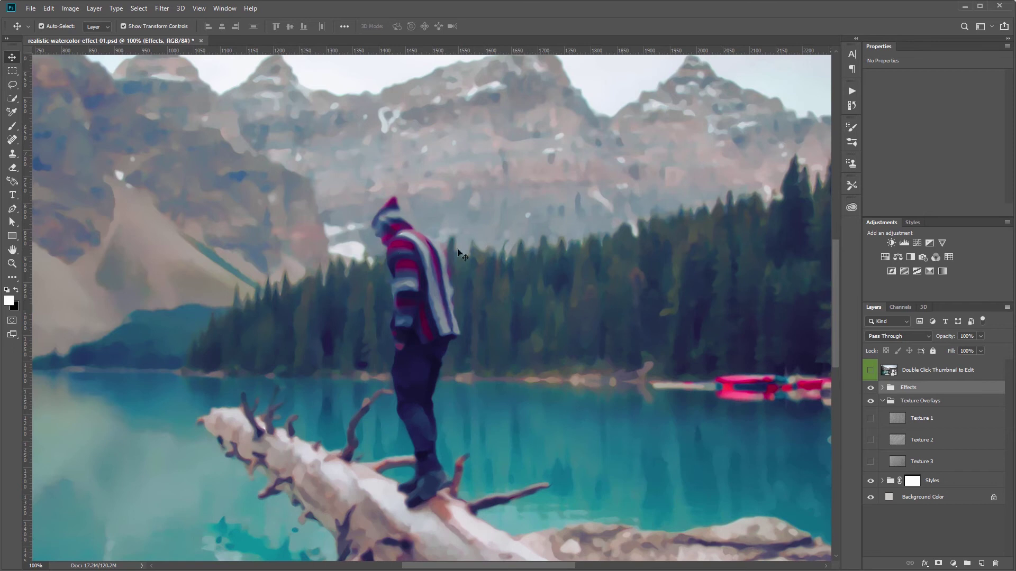
pyautogui.click(870, 462)
pyautogui.click(871, 440)
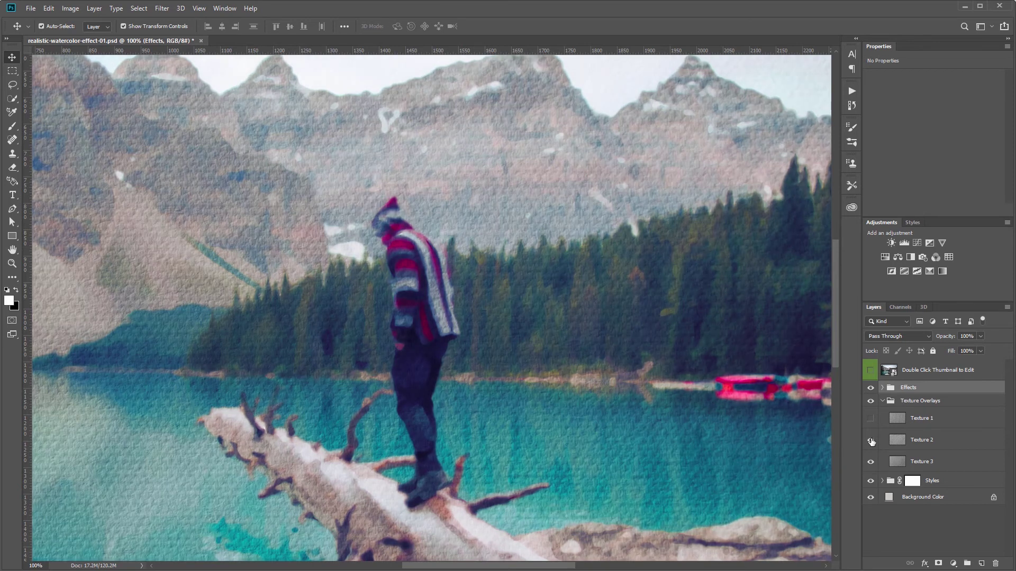
pyautogui.click(936, 462)
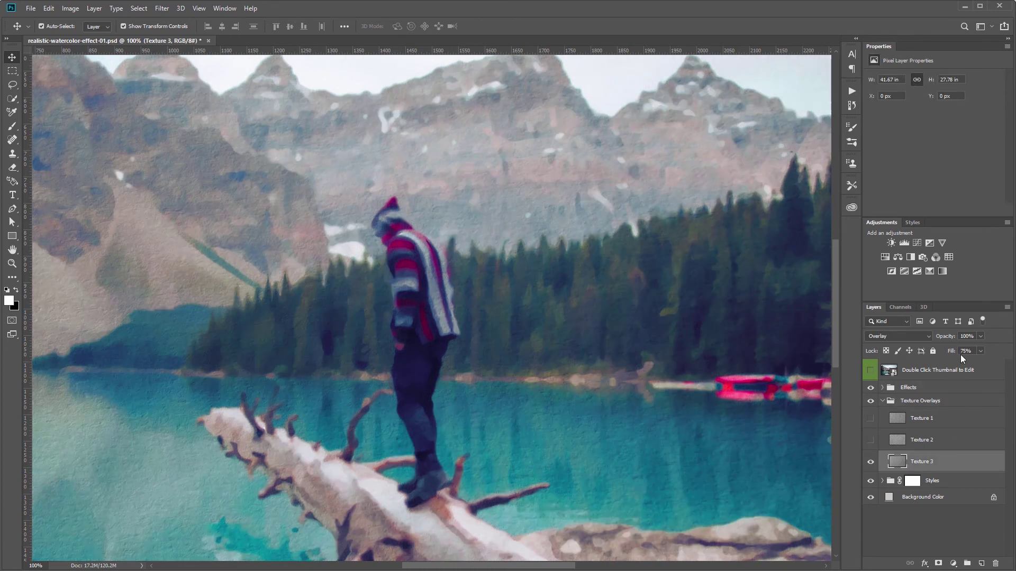
# Check Texture 1 and Texture 2 fills, hide both leaving Texture 3, and collapse Texture Overlays.
pyautogui.click(870, 441)
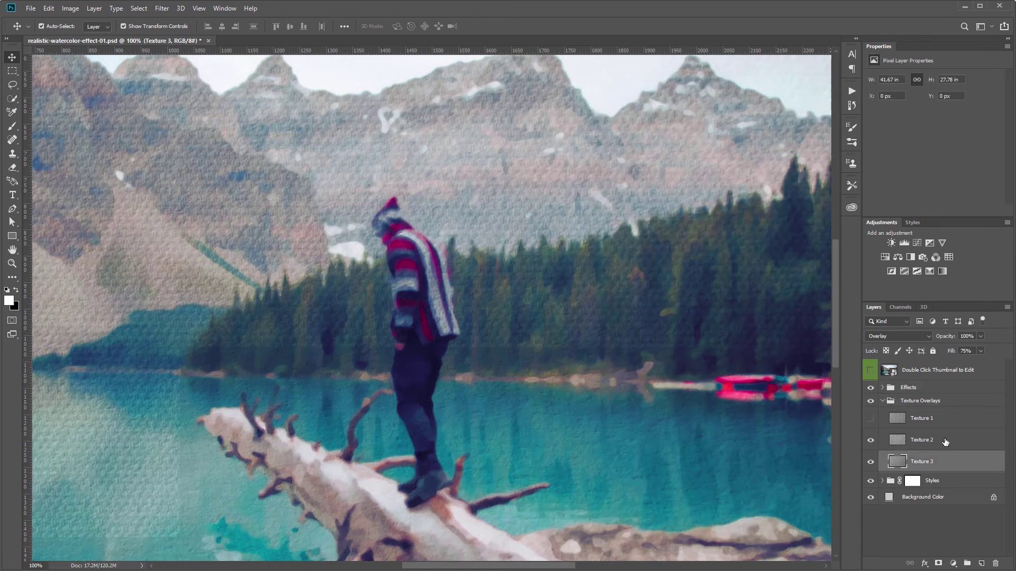
pyautogui.click(945, 442)
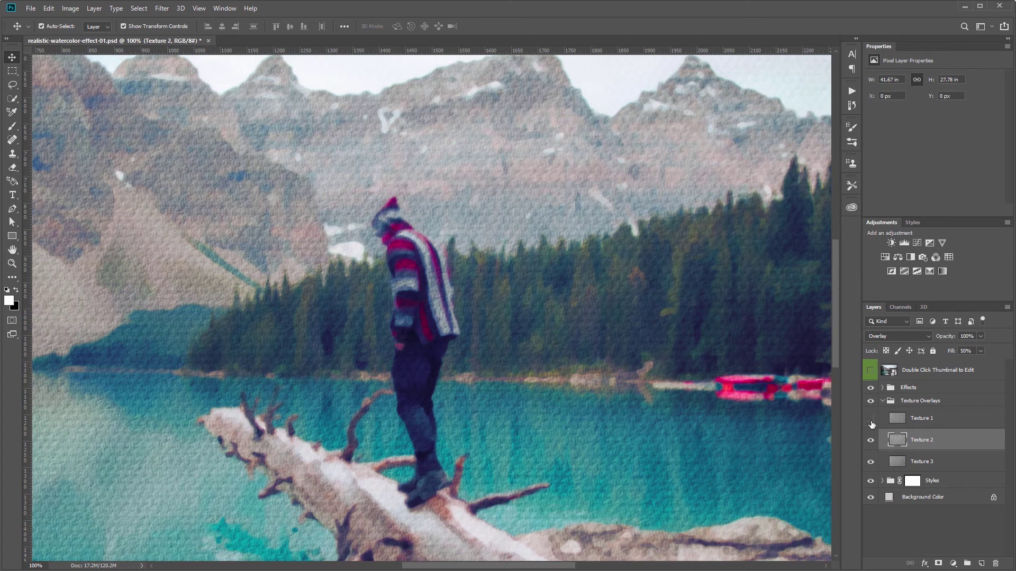
pyautogui.click(870, 418)
pyautogui.click(953, 420)
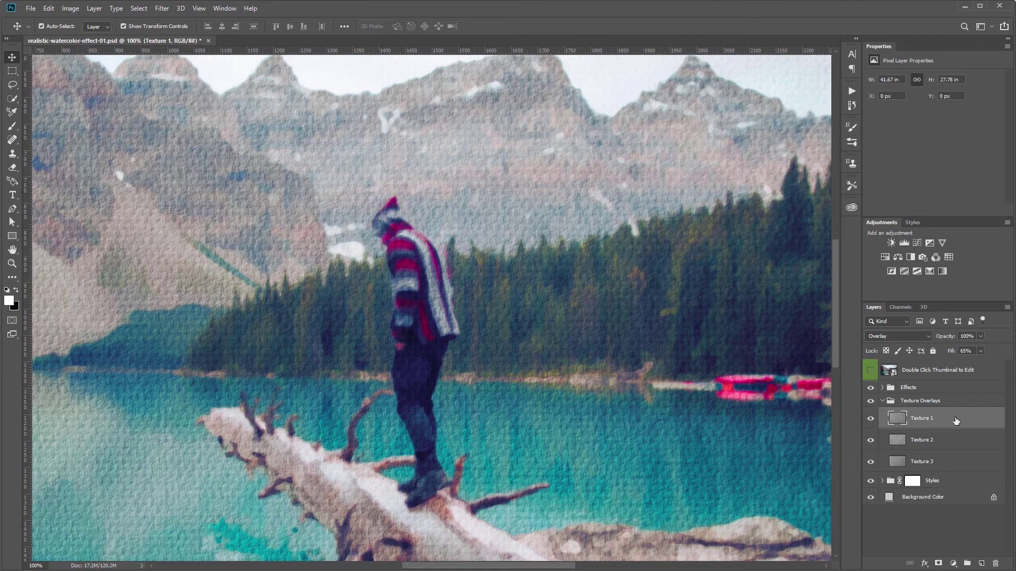
pyautogui.click(870, 418)
pyautogui.click(870, 441)
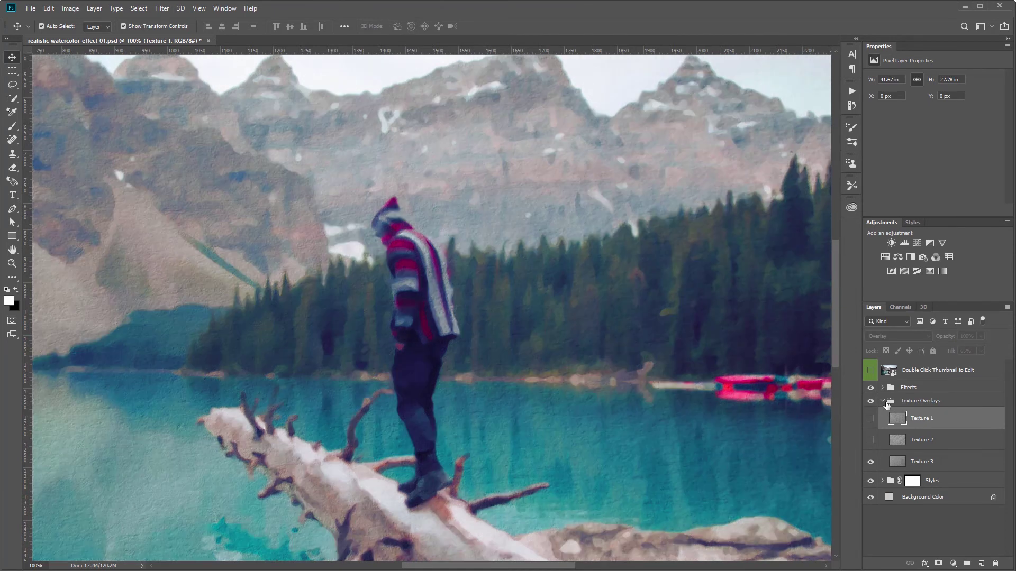
pyautogui.click(889, 402)
pyautogui.click(882, 401)
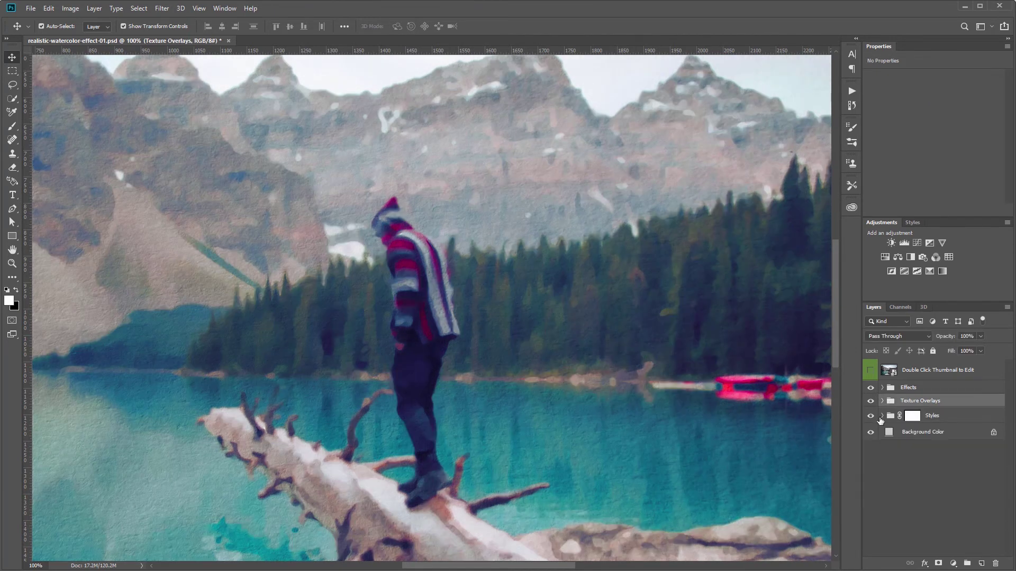
# Preview Style 1 and Style 2 over the image, then hide both so only Style 3 shows.
pyautogui.click(881, 416)
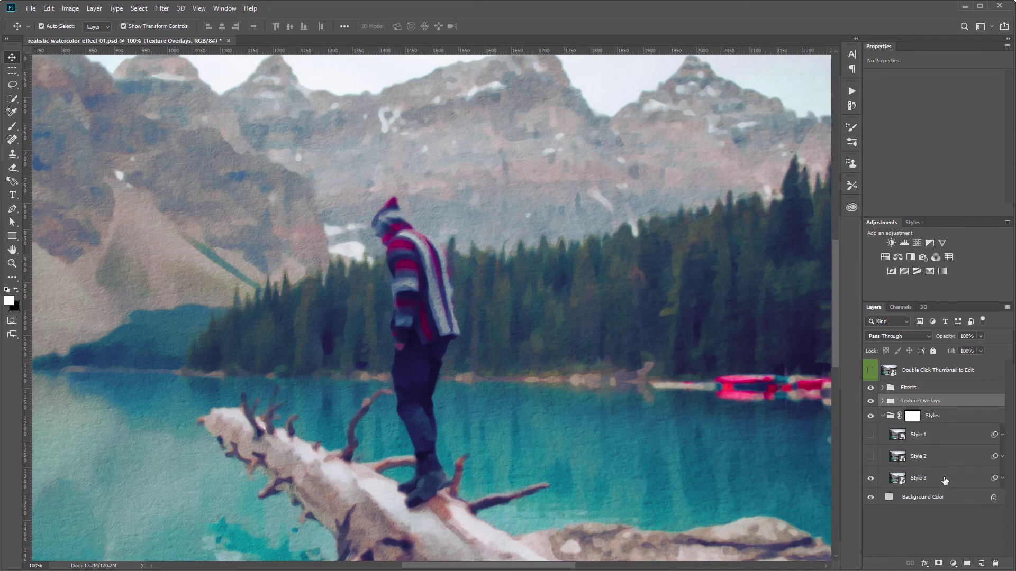
pyautogui.click(870, 456)
pyautogui.click(870, 435)
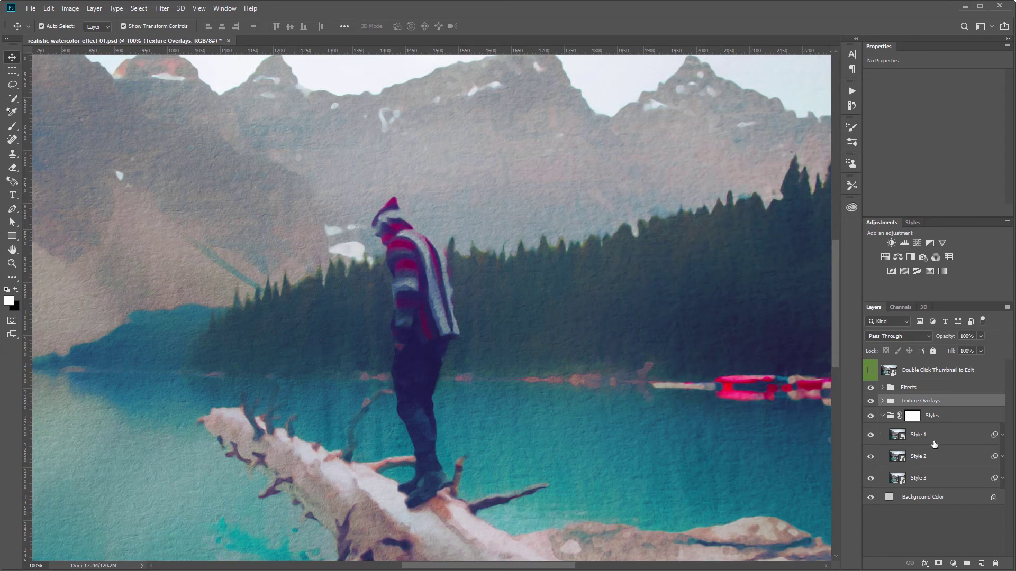
pyautogui.press('ctrl')
pyautogui.click(871, 436)
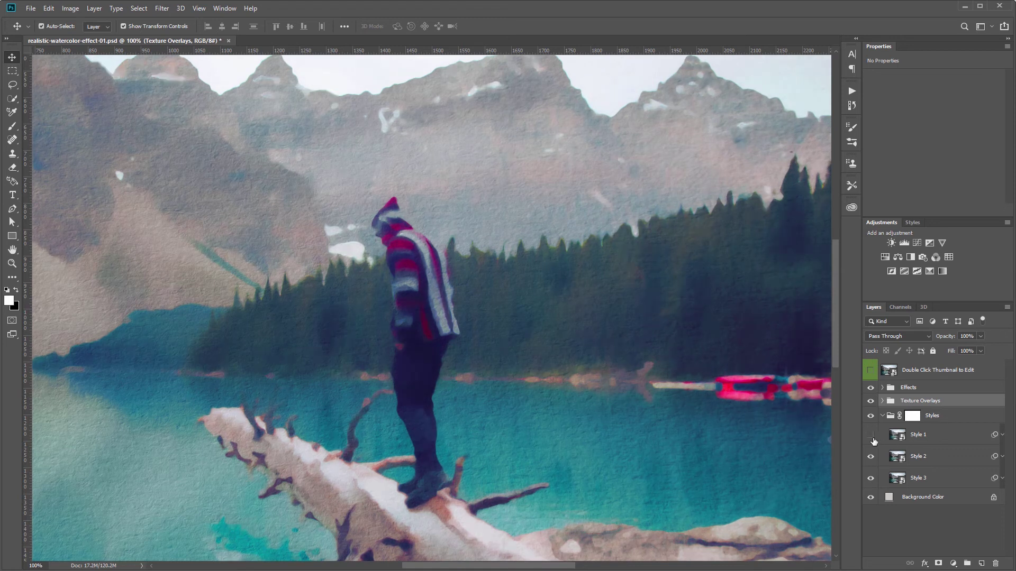
pyautogui.click(870, 457)
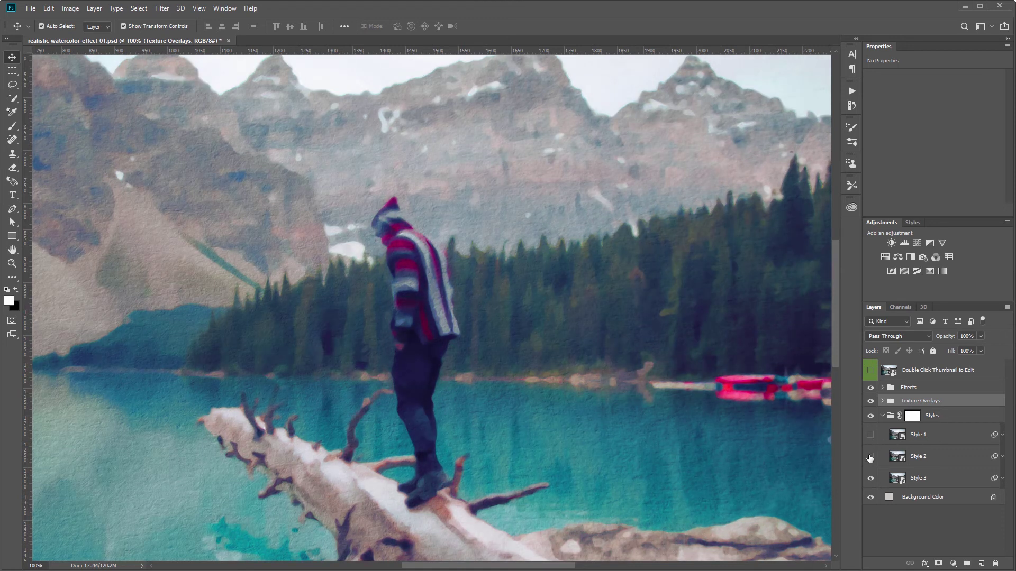
pyautogui.click(907, 479)
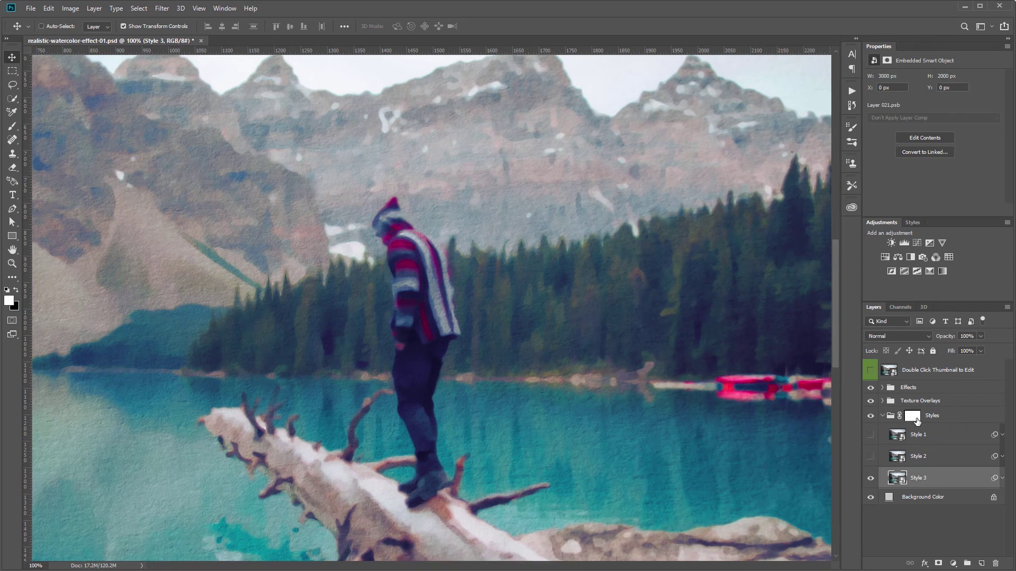
pyautogui.hotkey('ctrl', '0')
pyautogui.click(827, 391)
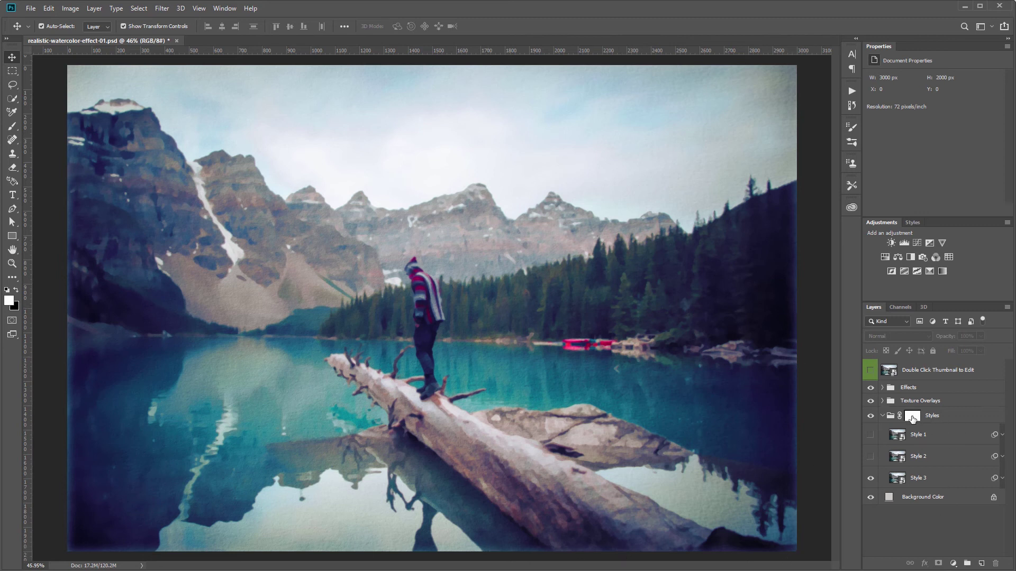
# Disable and re-enable the Styles group's vector mask, then collapse the group.
pyautogui.rightClick(912, 418)
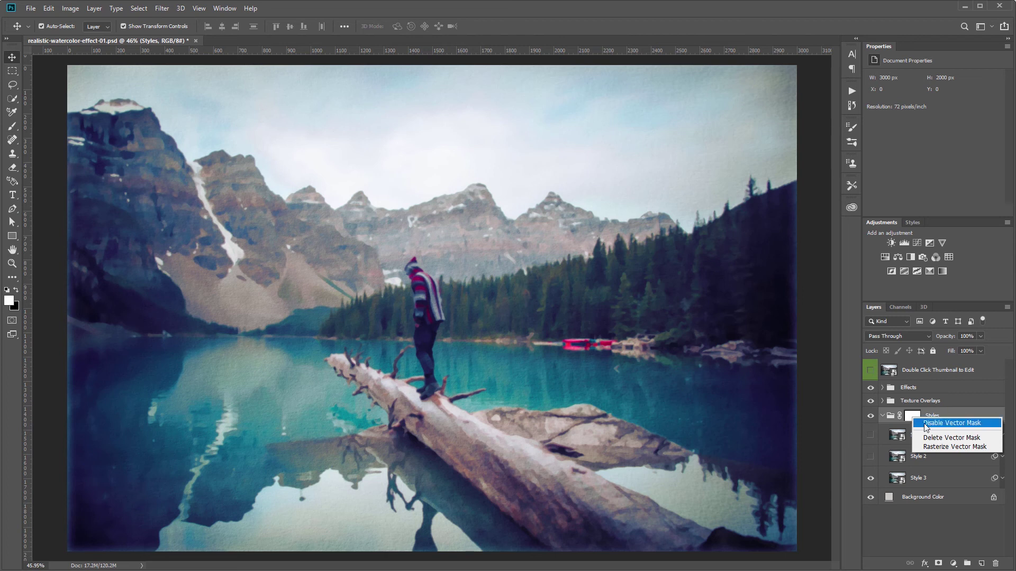
pyautogui.click(940, 423)
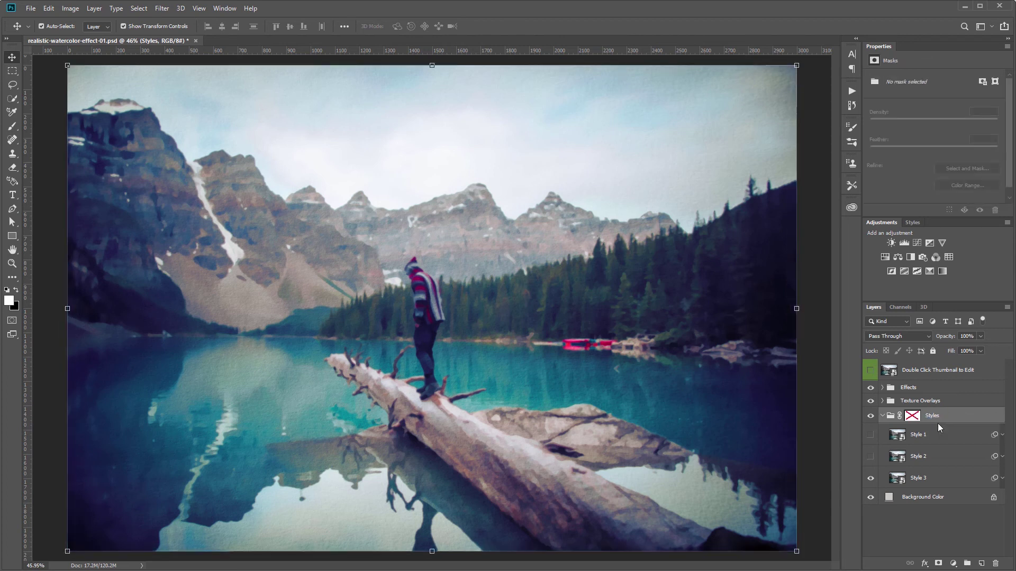
pyautogui.rightClick(912, 416)
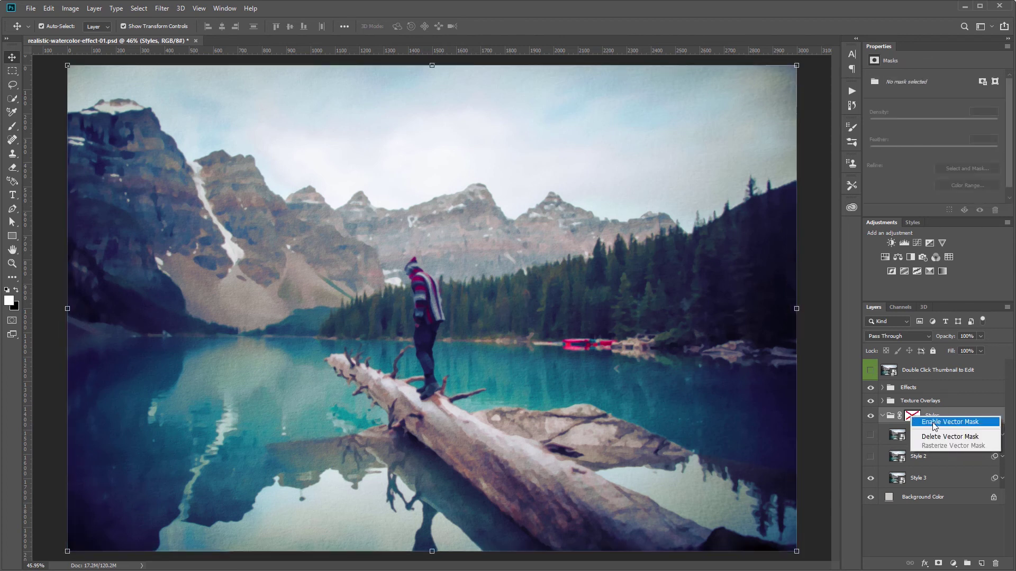
pyautogui.click(933, 423)
pyautogui.click(882, 416)
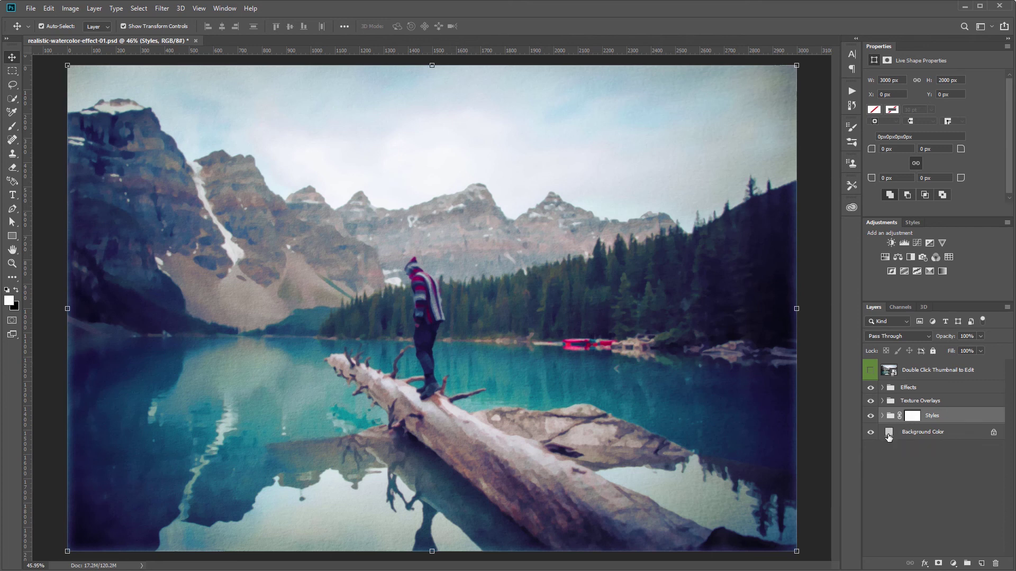
# Change the Background Color fill to a pale tan (#ebe3d3) in the Color Picker.
pyautogui.click(889, 433)
pyautogui.doubleClick(889, 433)
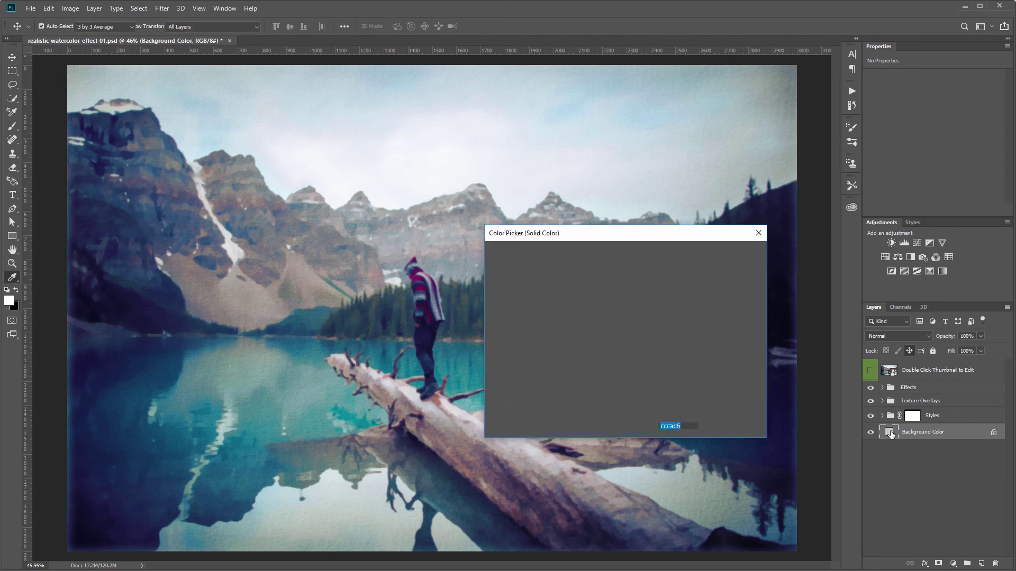
pyautogui.click(574, 304)
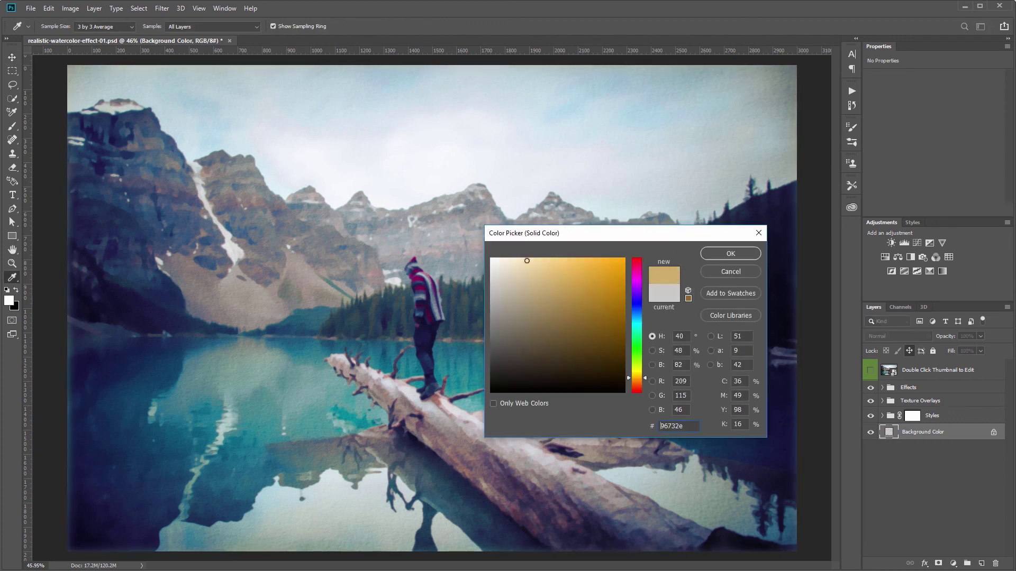
pyautogui.click(524, 273)
pyautogui.moveTo(523, 273)
pyautogui.mouseDown()
pyautogui.moveTo(540, 297)
pyautogui.moveTo(504, 269)
pyautogui.mouseUp()
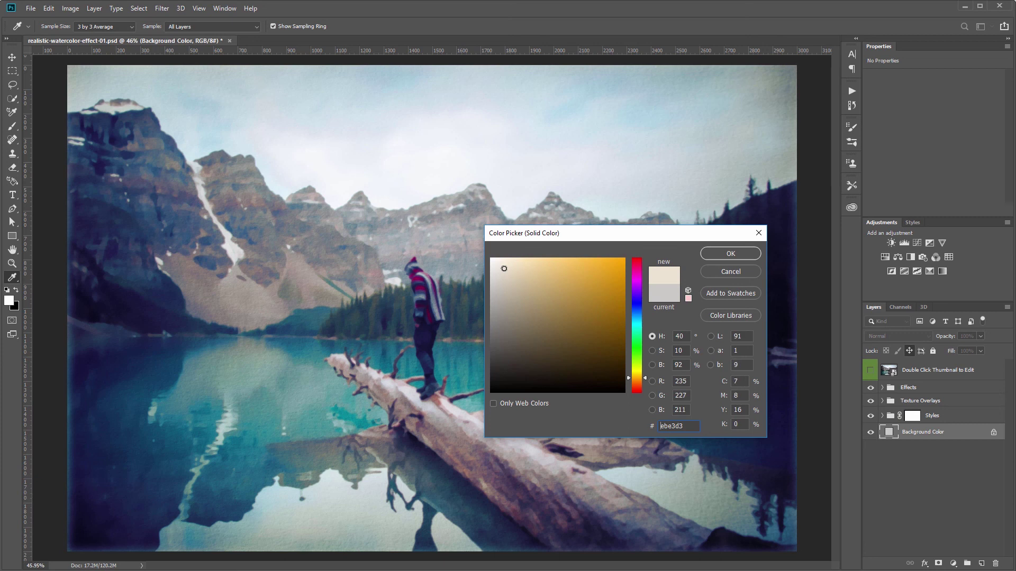
pyautogui.click(730, 254)
pyautogui.click(884, 451)
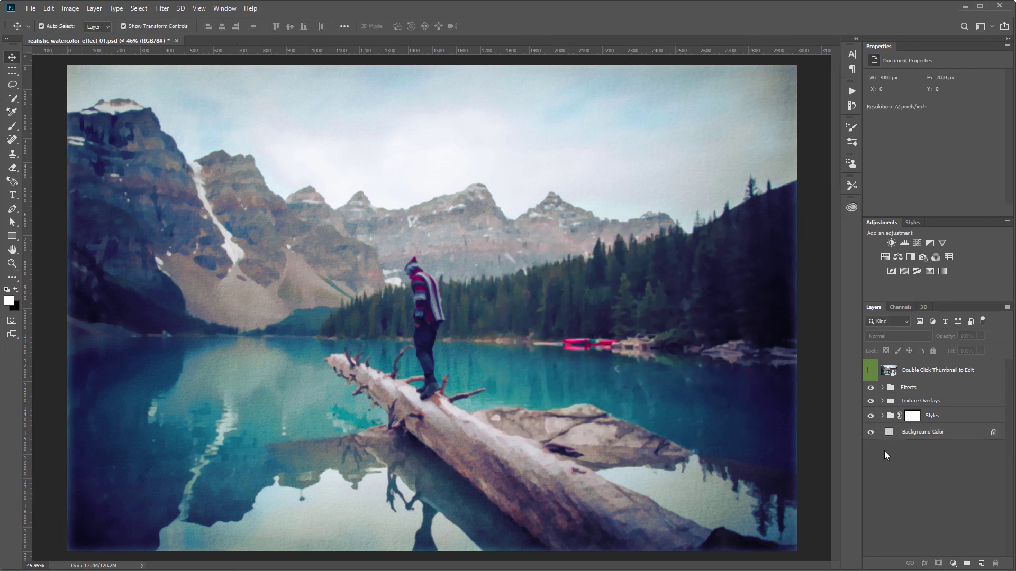